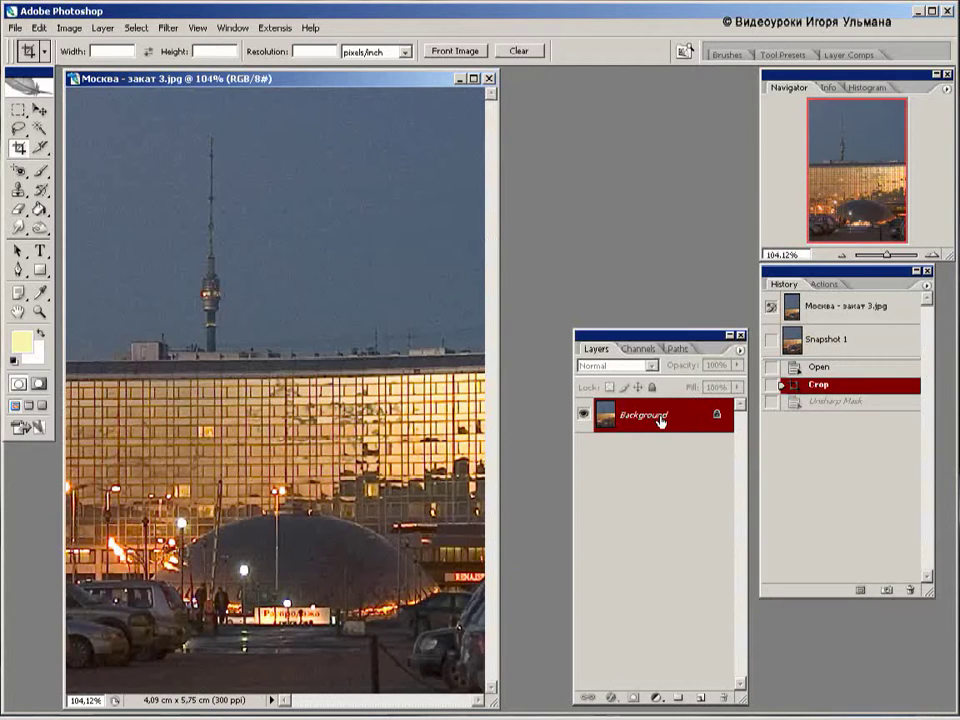
# Duplicate the Background layer into a new Background copy layer
pyautogui.moveTo(660, 421); pyautogui.dragTo(702, 700)
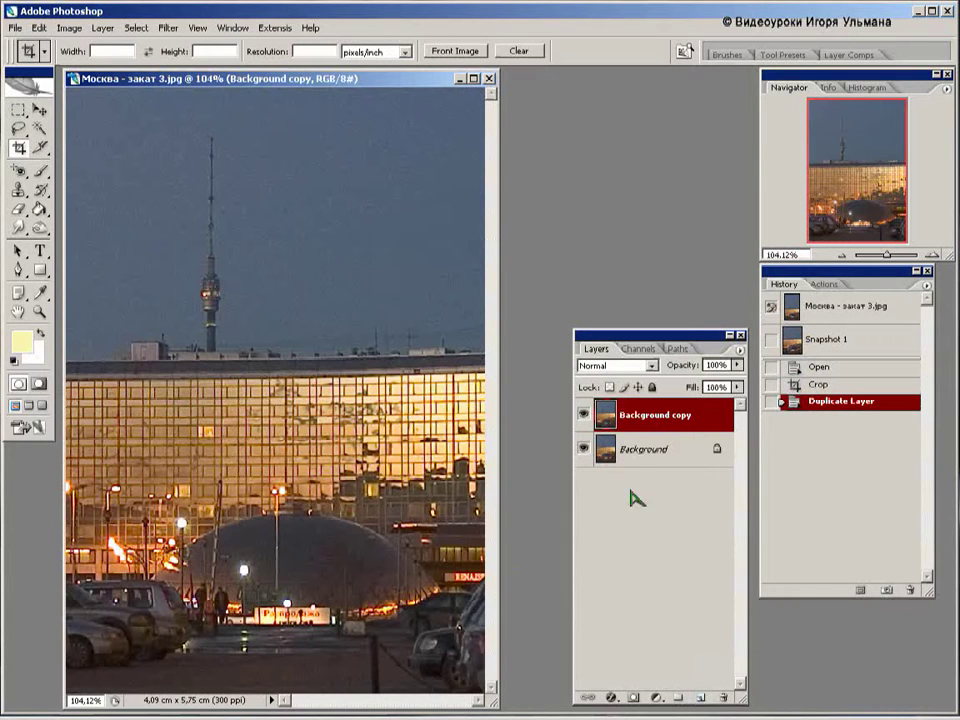
# Compare the Red, Green and Blue channels, then duplicate Red into a Red copy channel
pyautogui.click(640, 350)
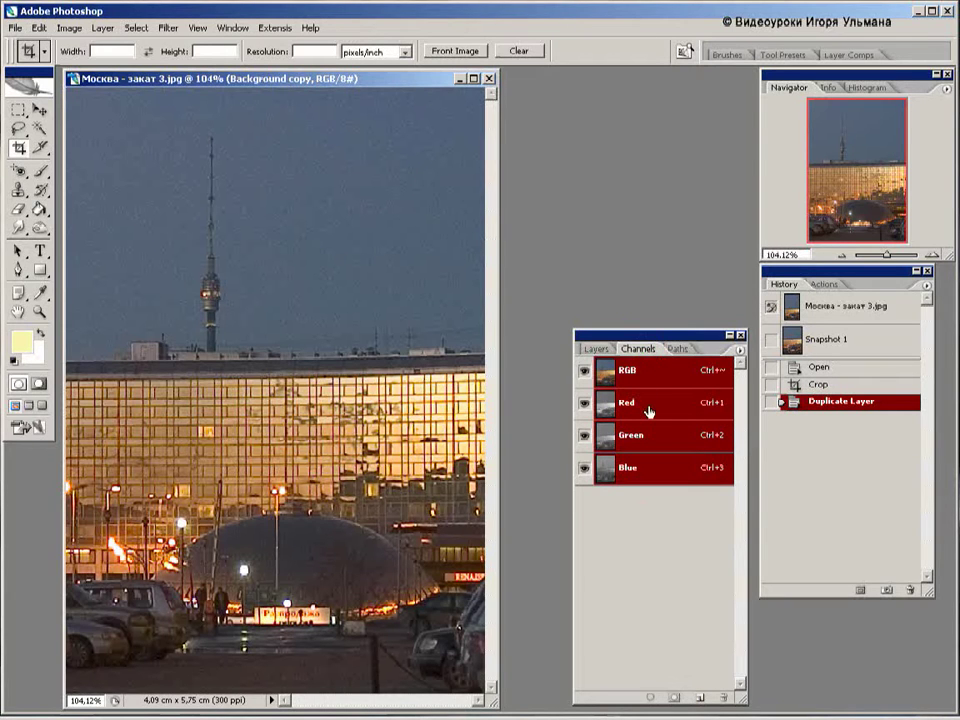
pyautogui.click(648, 404)
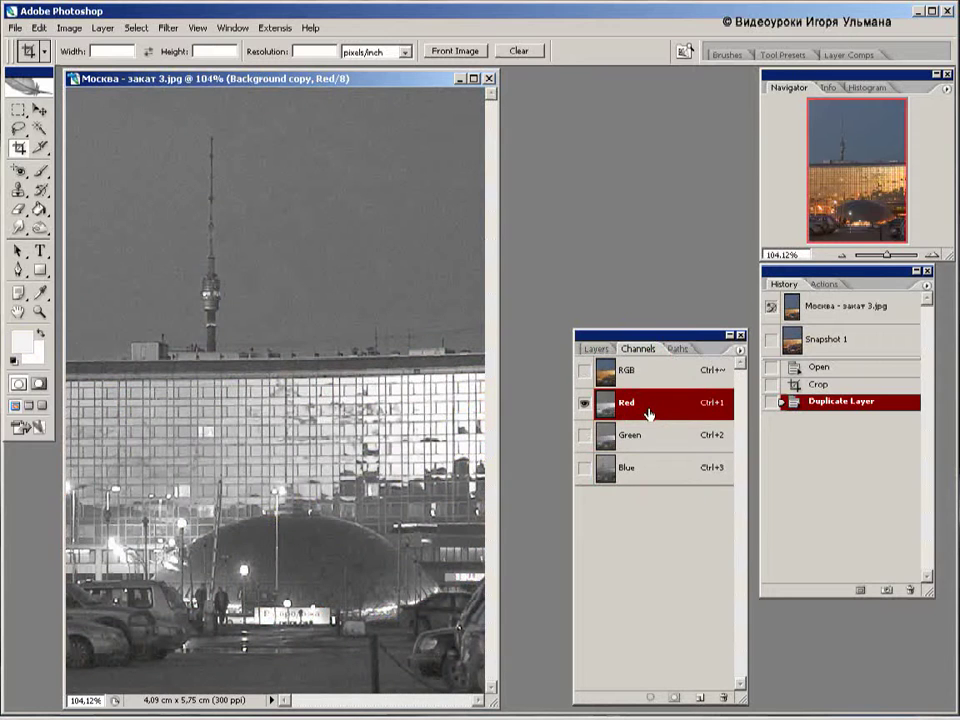
pyautogui.click(653, 440)
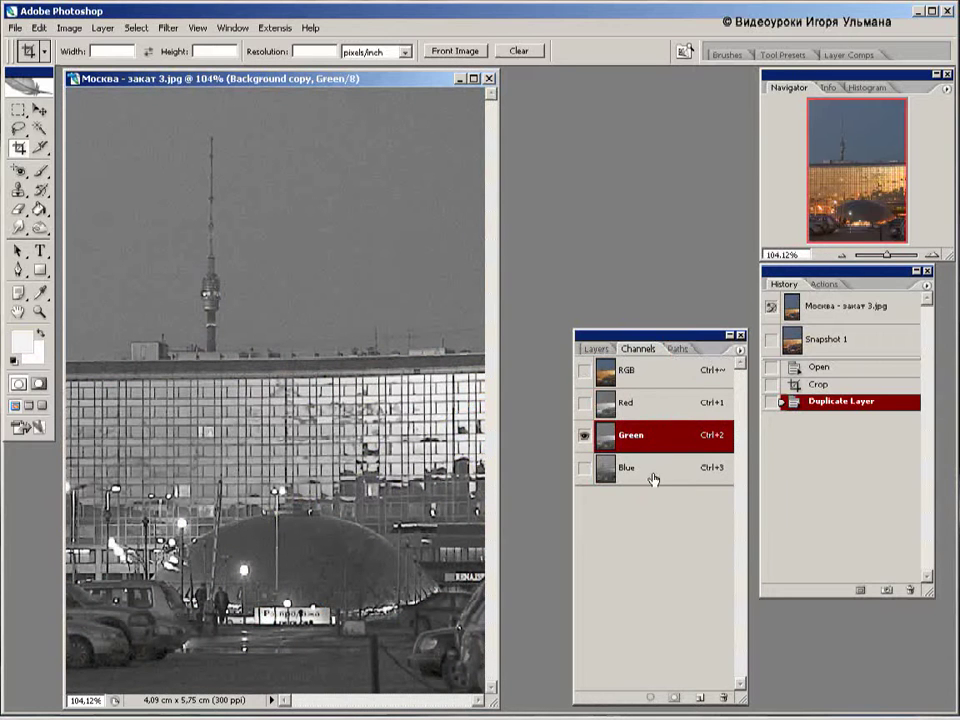
pyautogui.click(652, 479)
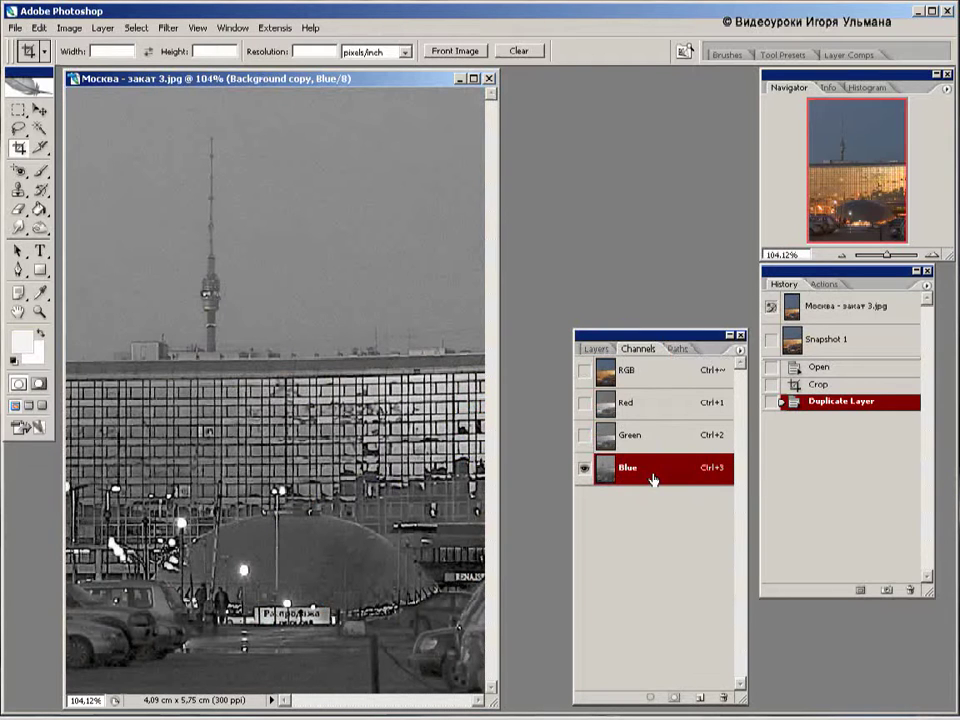
pyautogui.click(652, 440)
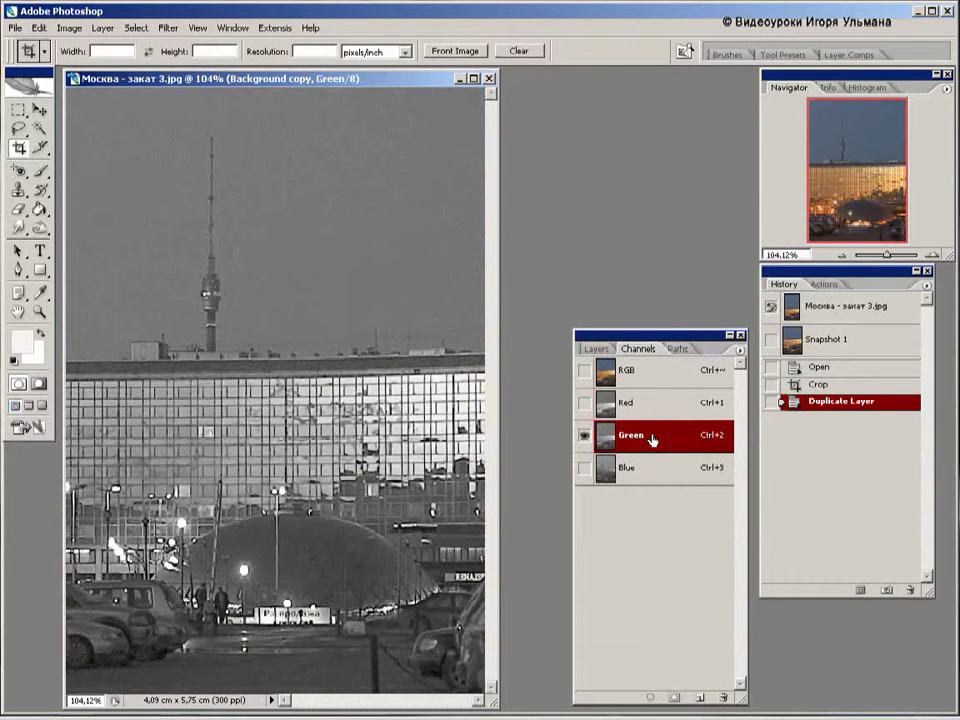
pyautogui.click(652, 404)
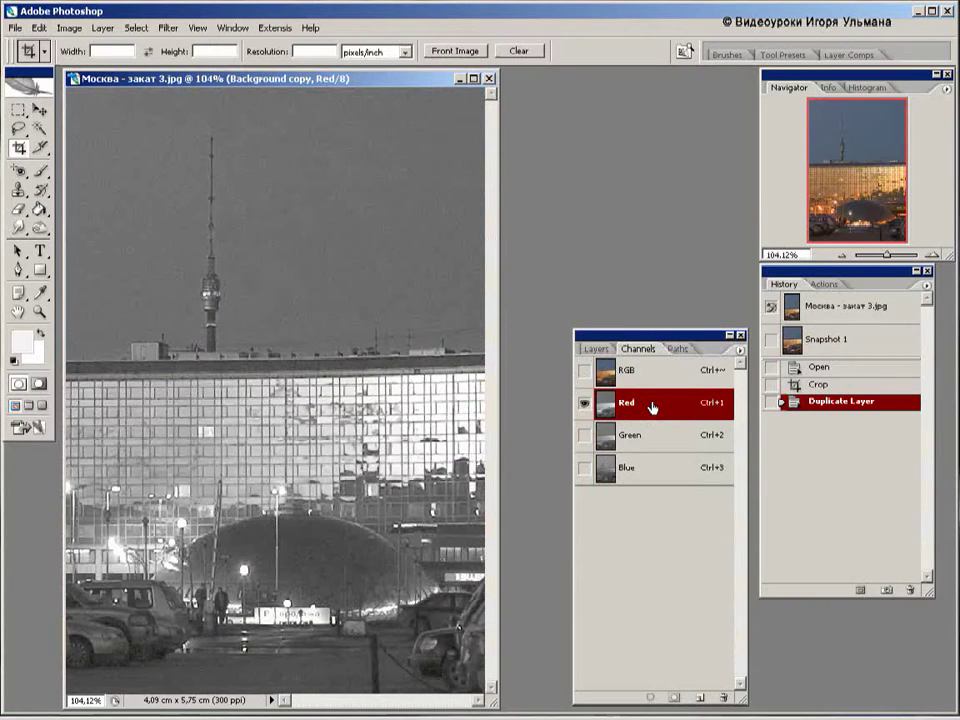
pyautogui.moveTo(659, 407); pyautogui.dragTo(699, 697)
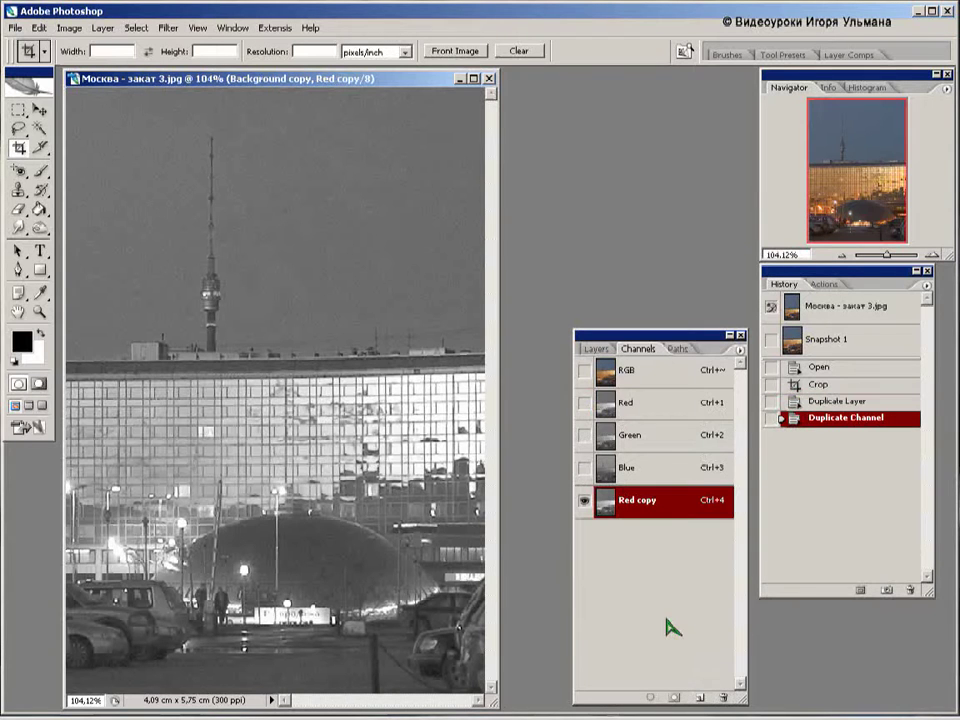
# Apply Find Edges to the Red copy channel and invert it to white edges on black
pyautogui.click(167, 28)
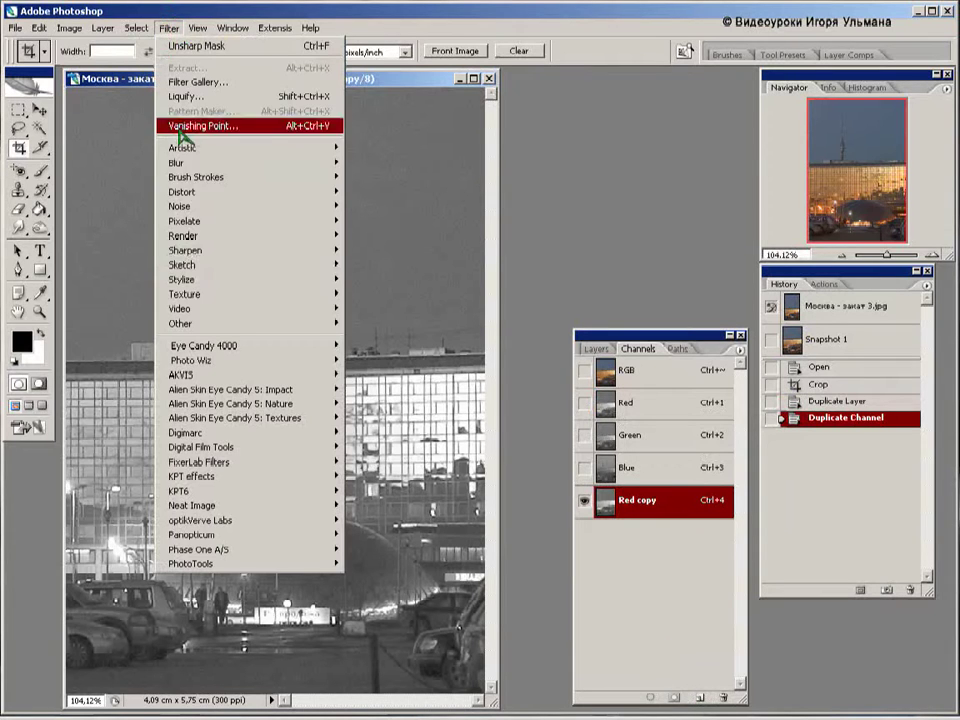
pyautogui.moveTo(250, 280)
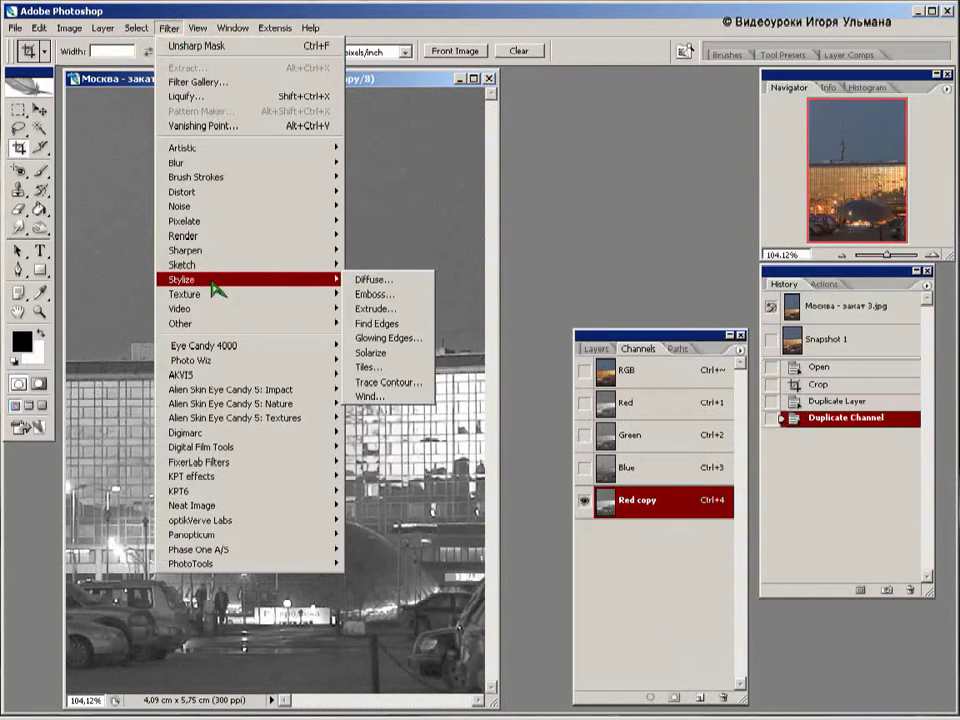
pyautogui.click(390, 334)
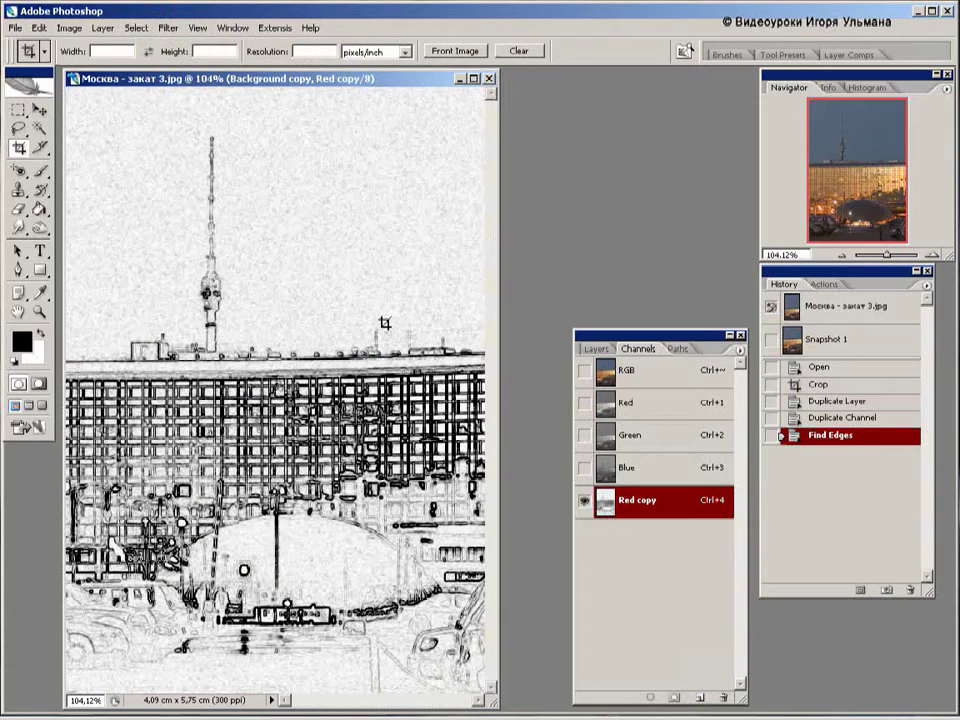
pyautogui.click(70, 28)
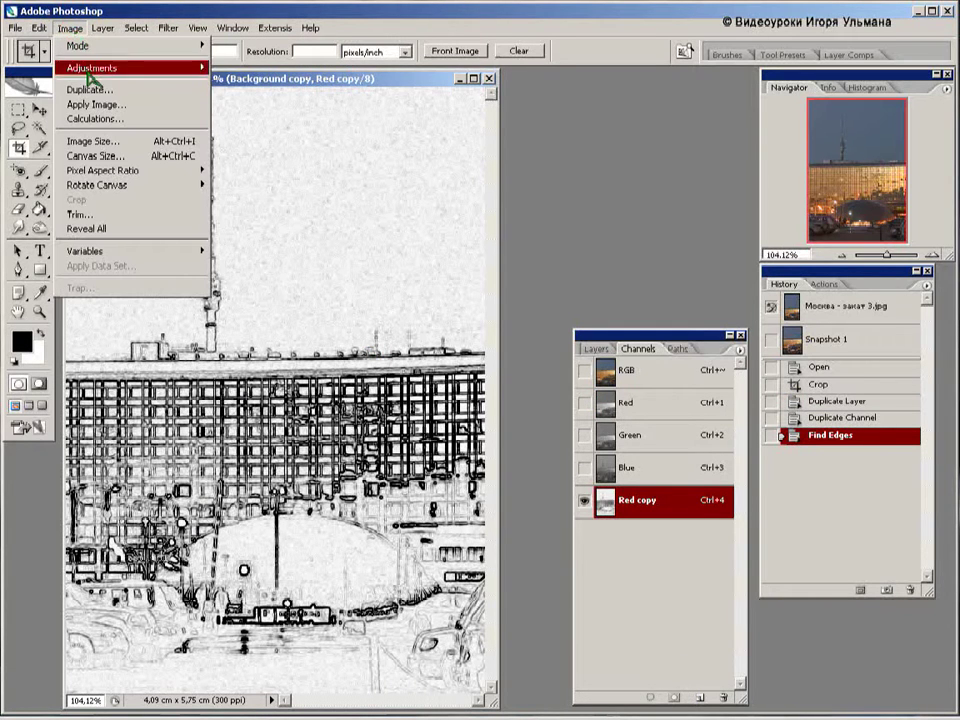
pyautogui.click(90, 72)
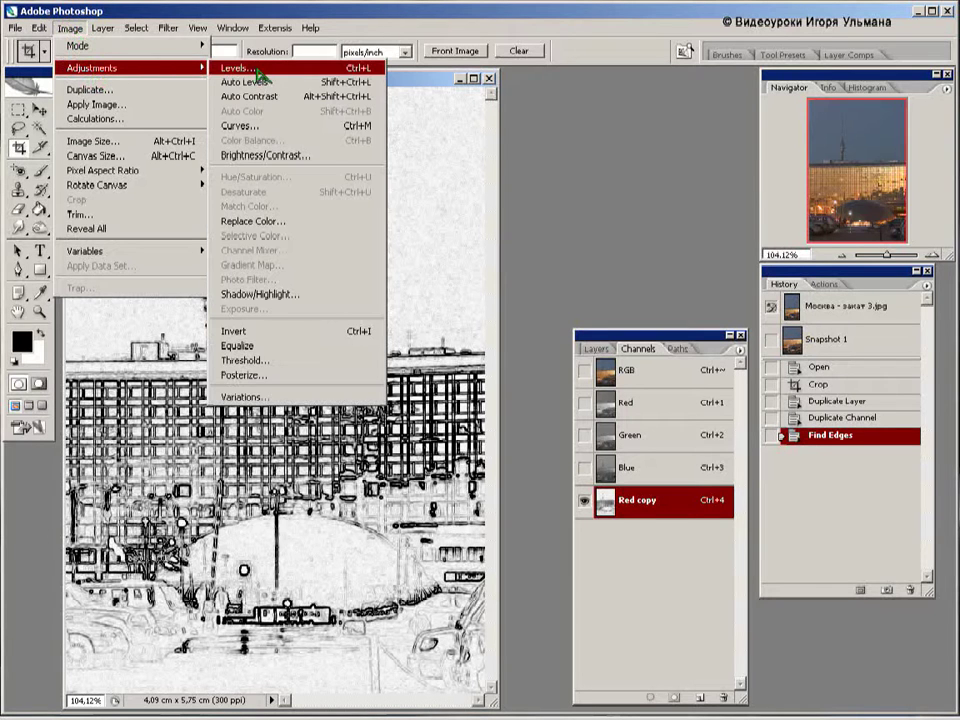
pyautogui.click(272, 341)
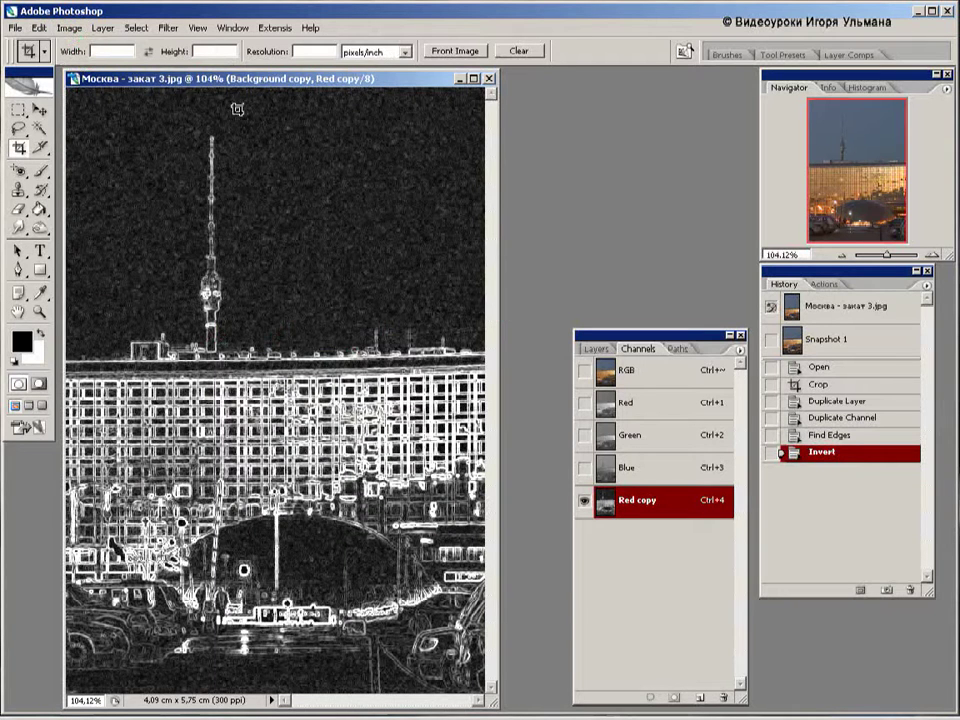
# Smooth the Red copy edge channel with the Median noise filter
pyautogui.click(167, 28)
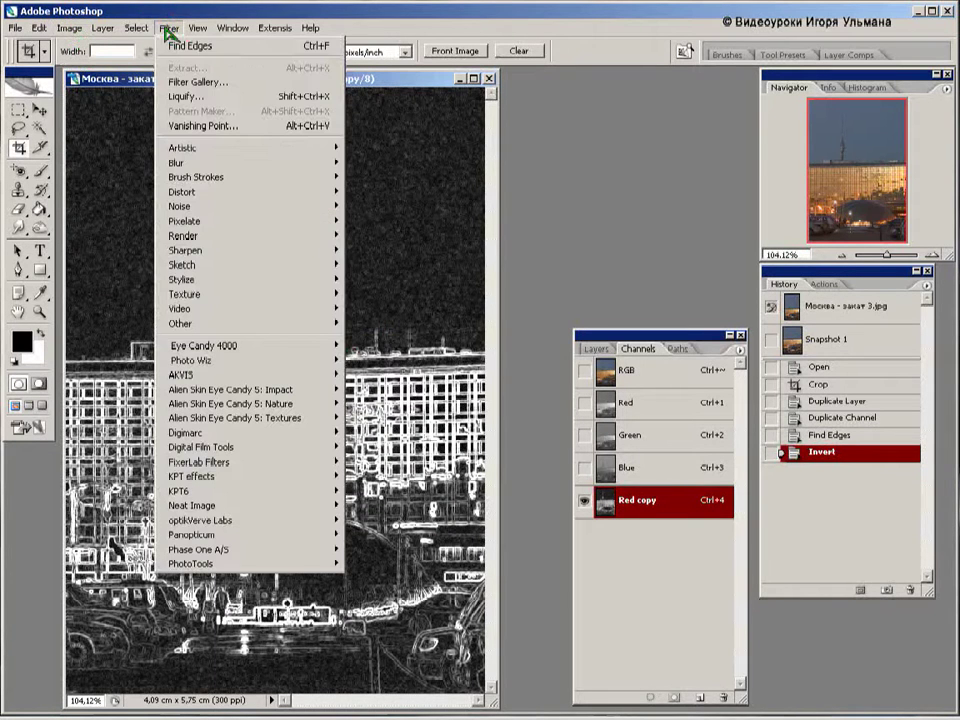
pyautogui.moveTo(180, 206)
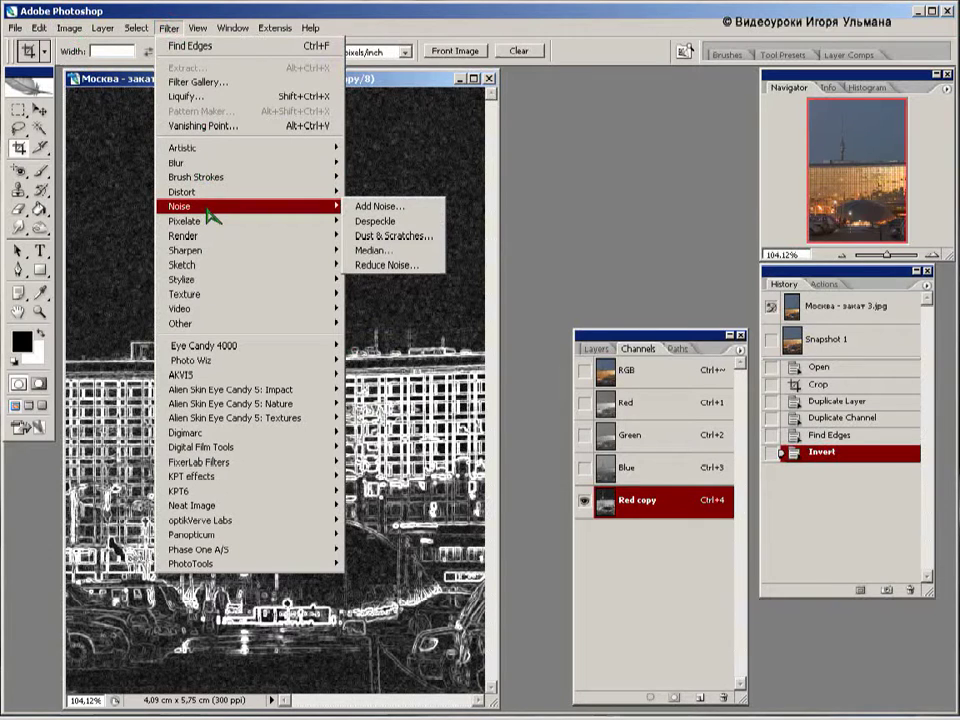
pyautogui.click(388, 251)
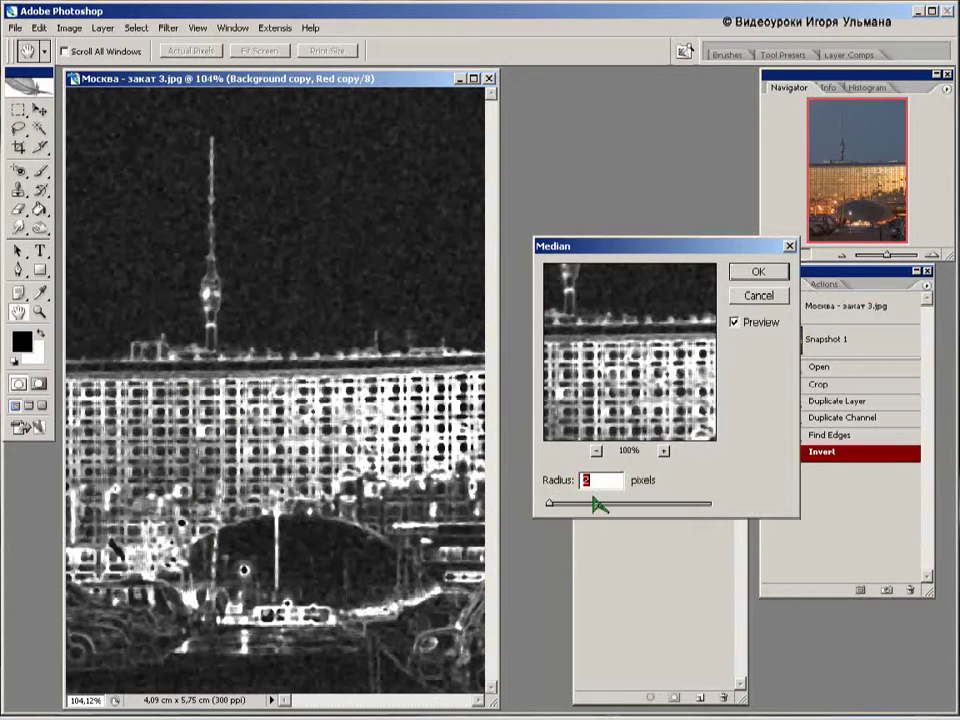
pyautogui.click(757, 273)
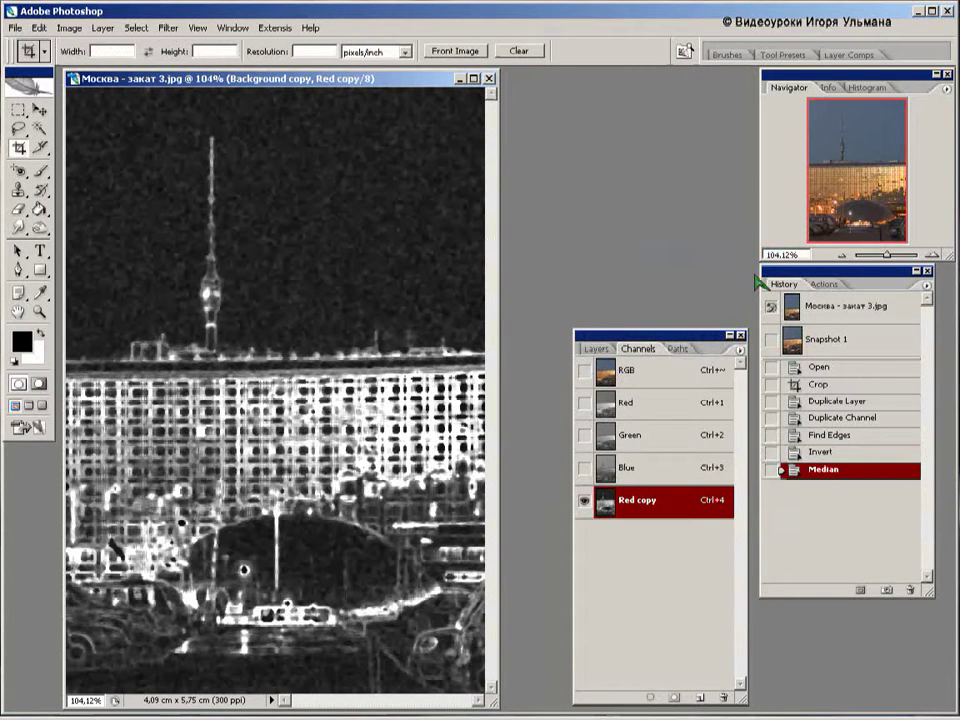
# Widen the channel's white edges with the Maximum filter
pyautogui.click(167, 28)
pyautogui.moveTo(200, 323)
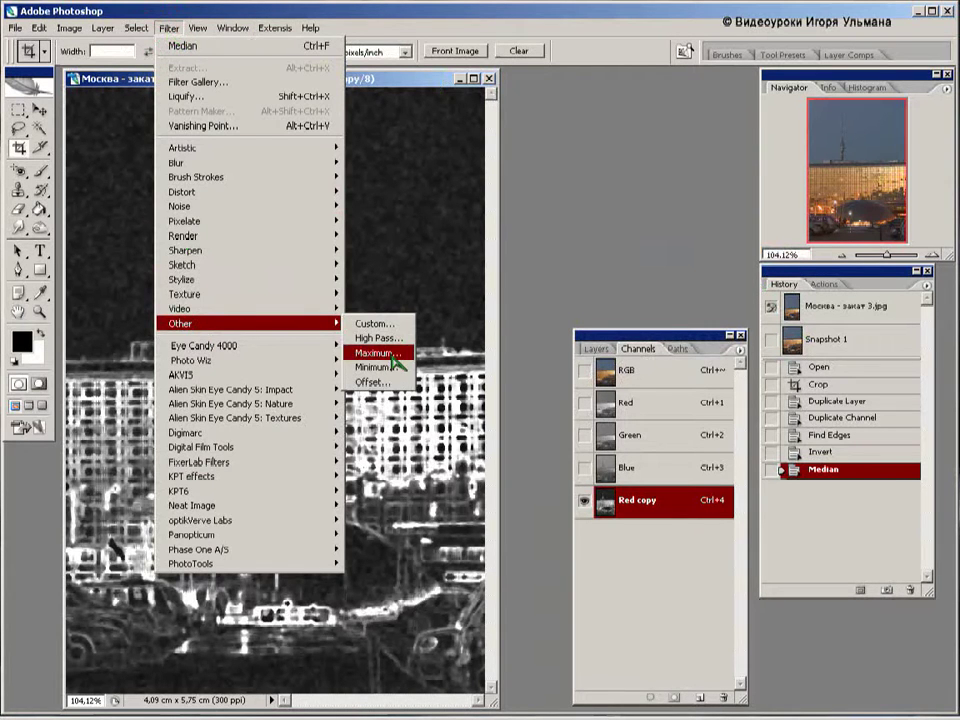
pyautogui.click(375, 353)
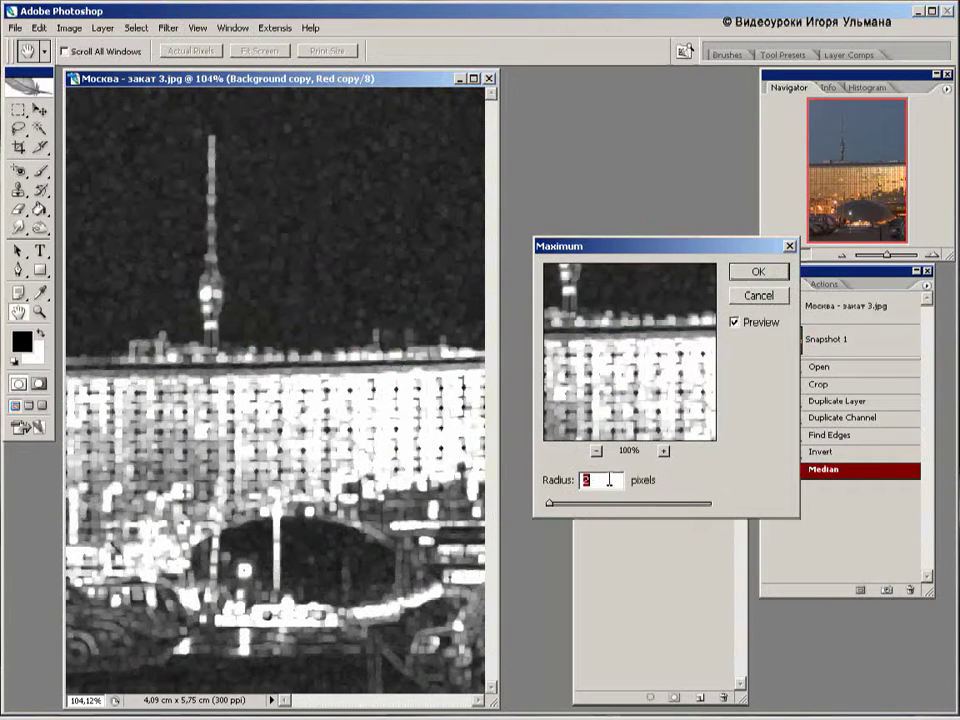
pyautogui.click(757, 272)
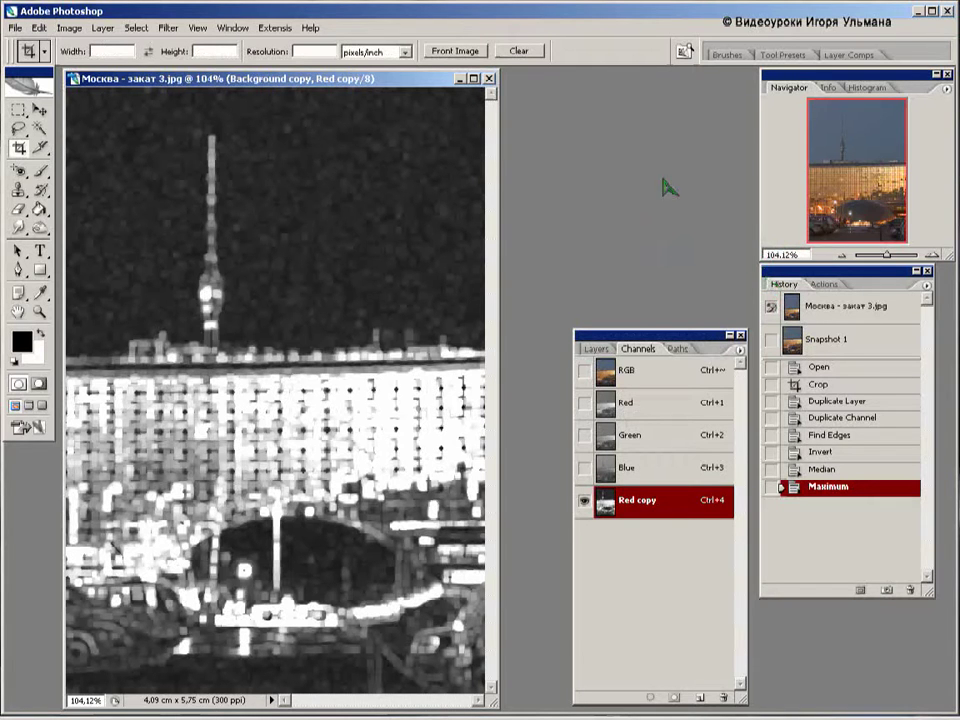
pyautogui.click(165, 29)
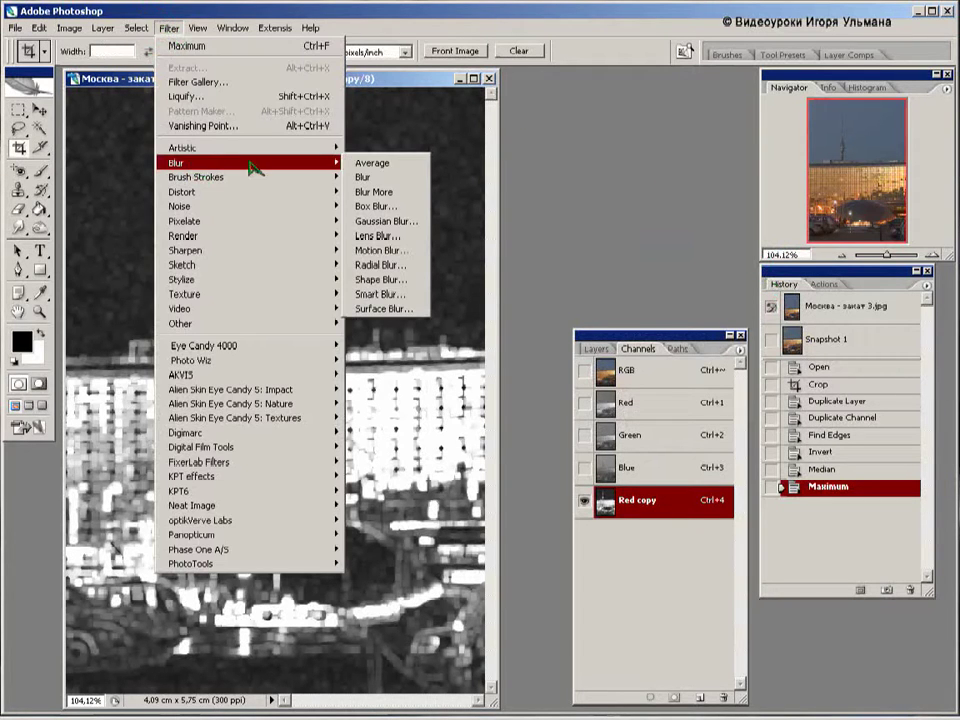
# Soften the Red copy edge mask with Gaussian Blur and return to the RGB composite view
pyautogui.click(393, 221)
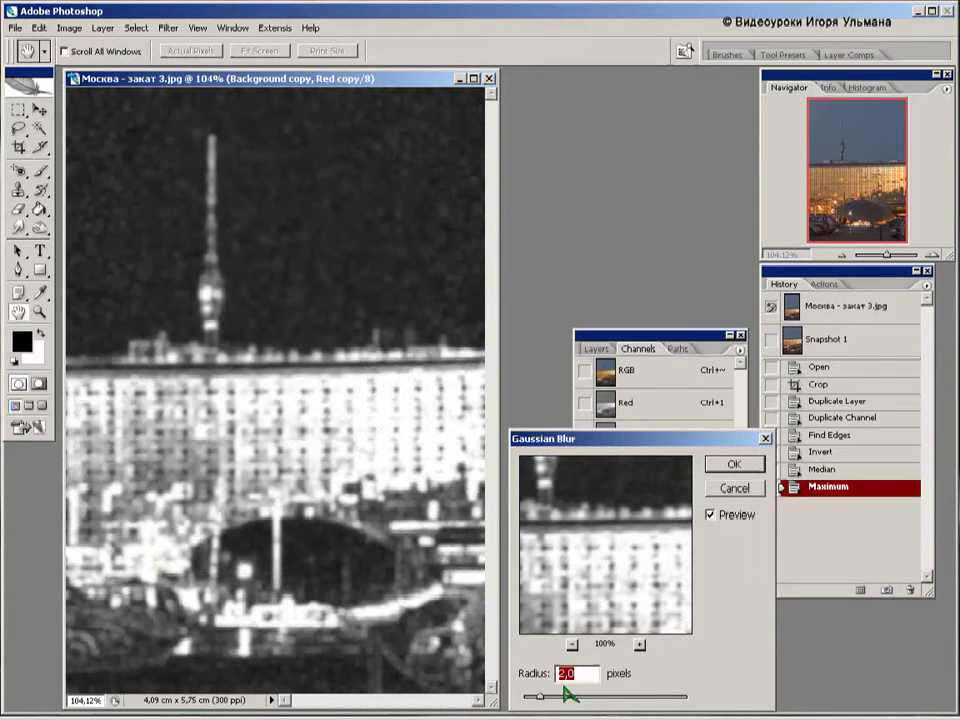
pyautogui.click(731, 466)
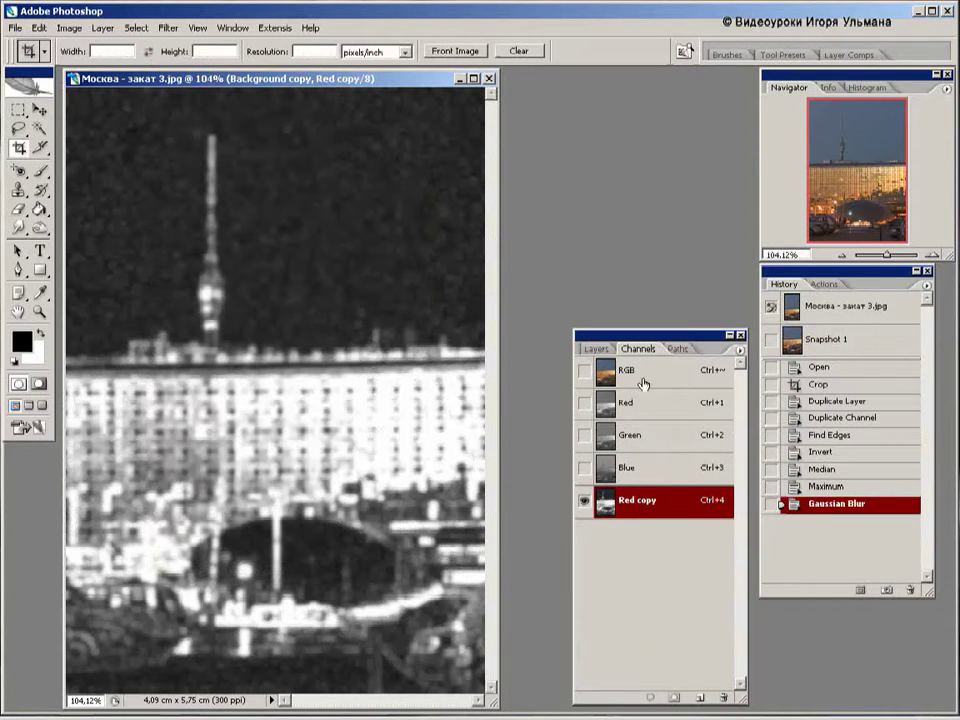
pyautogui.click(645, 380)
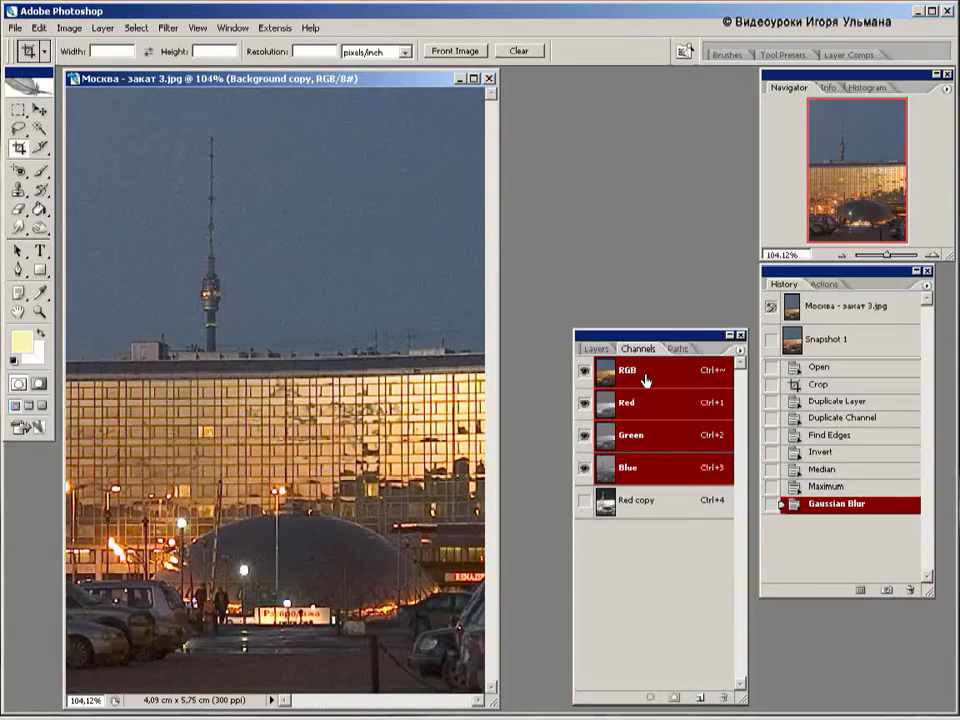
# Load the Red copy channel as a new selection through Select > Load Selection
pyautogui.keyDown('ctrl'); pyautogui.click(645, 379); pyautogui.keyUp('ctrl')
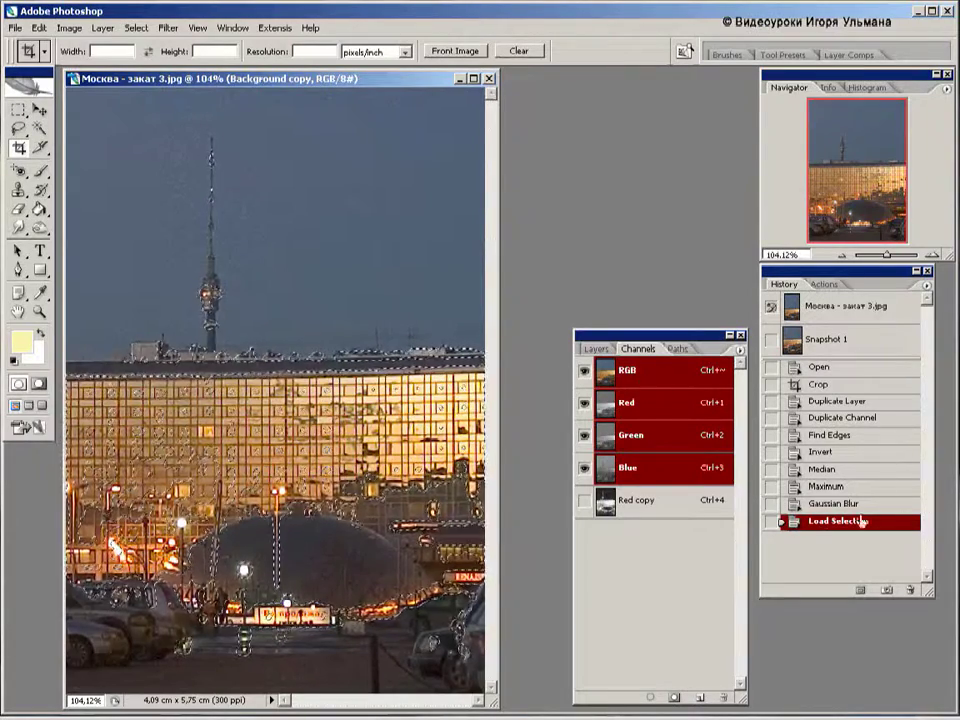
pyautogui.click(815, 504)
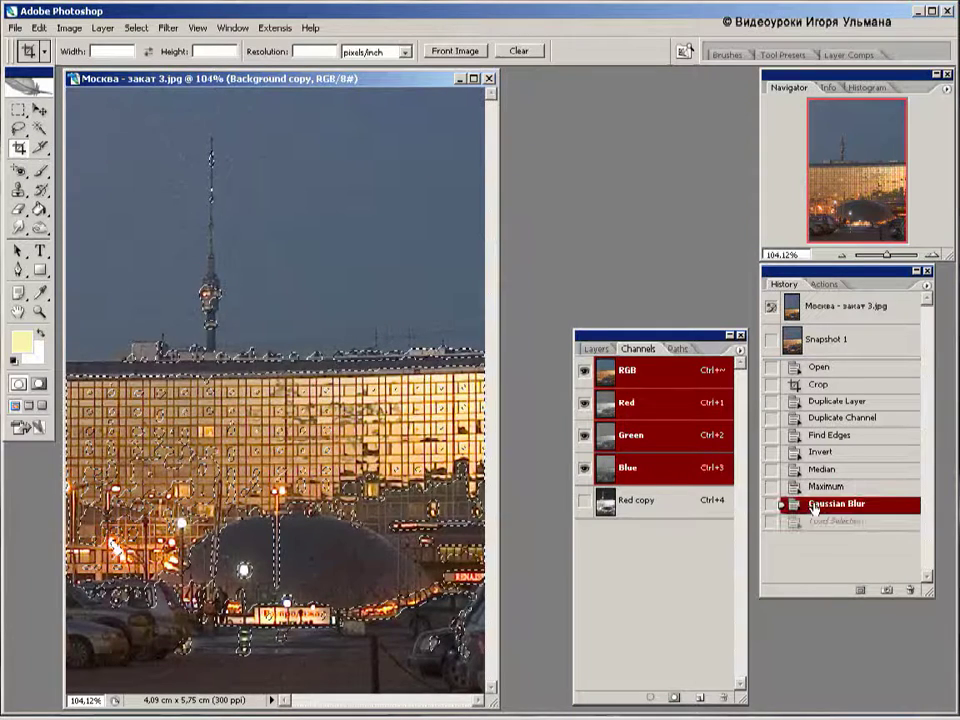
pyautogui.click(136, 28)
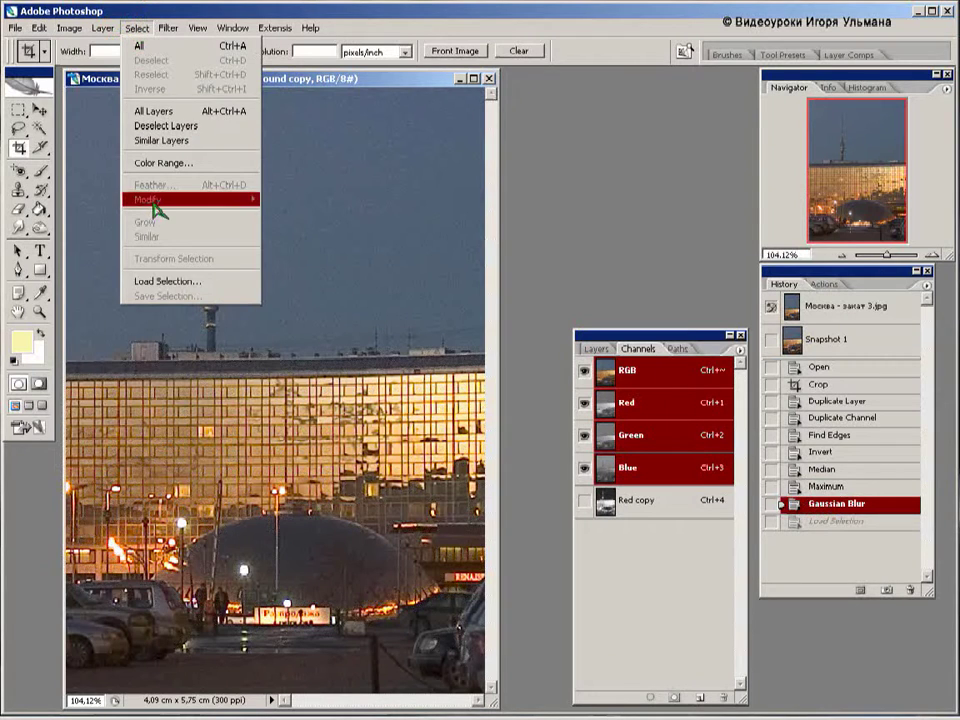
pyautogui.click(165, 283)
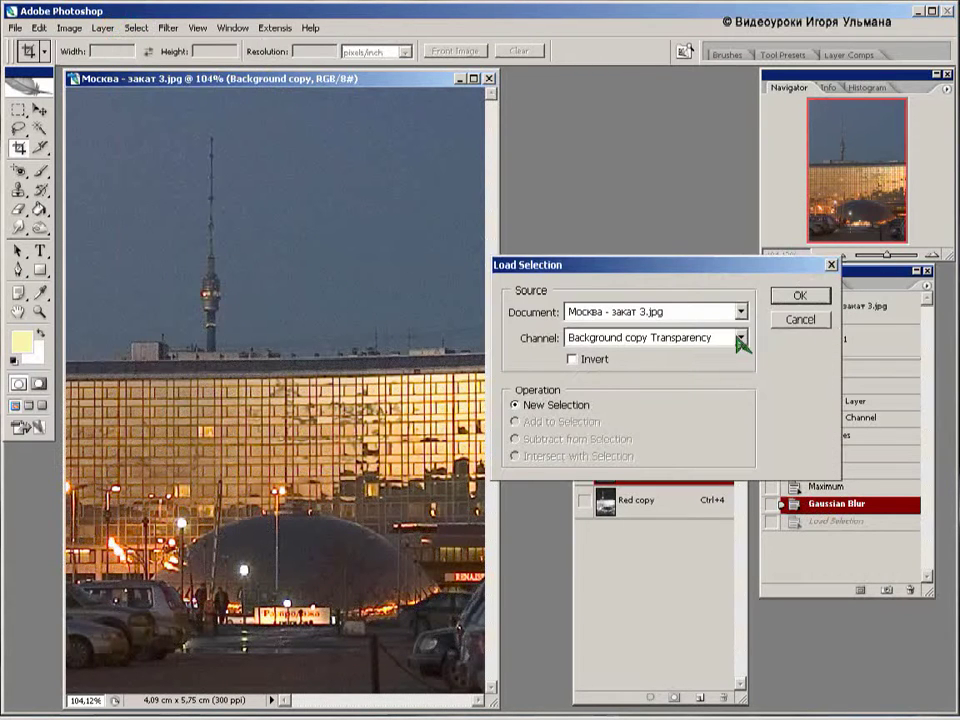
pyautogui.click(741, 340)
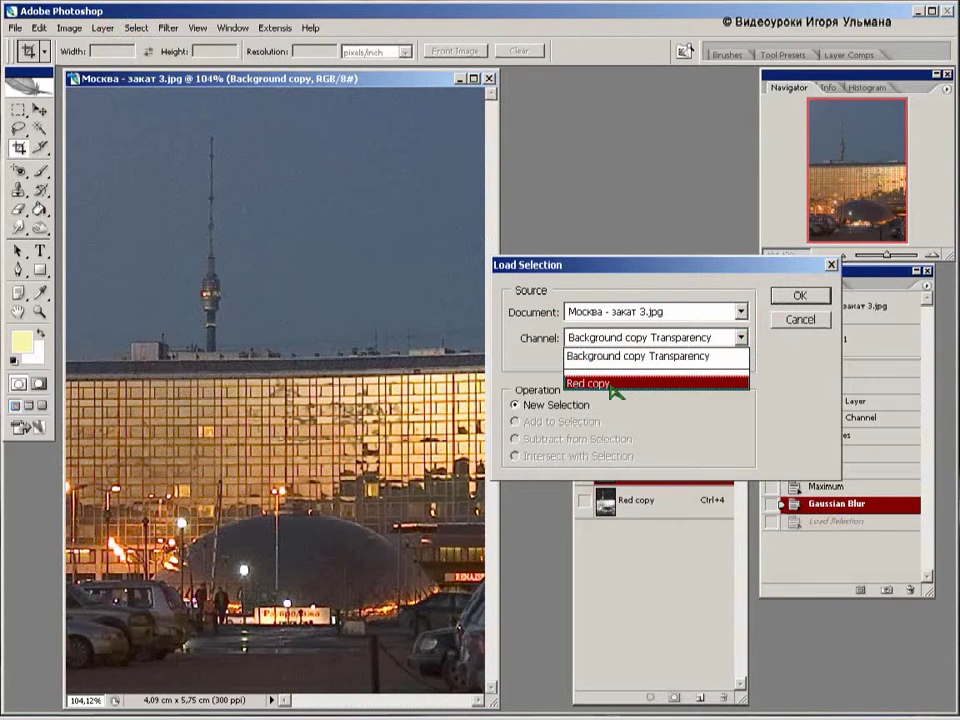
pyautogui.click(613, 385)
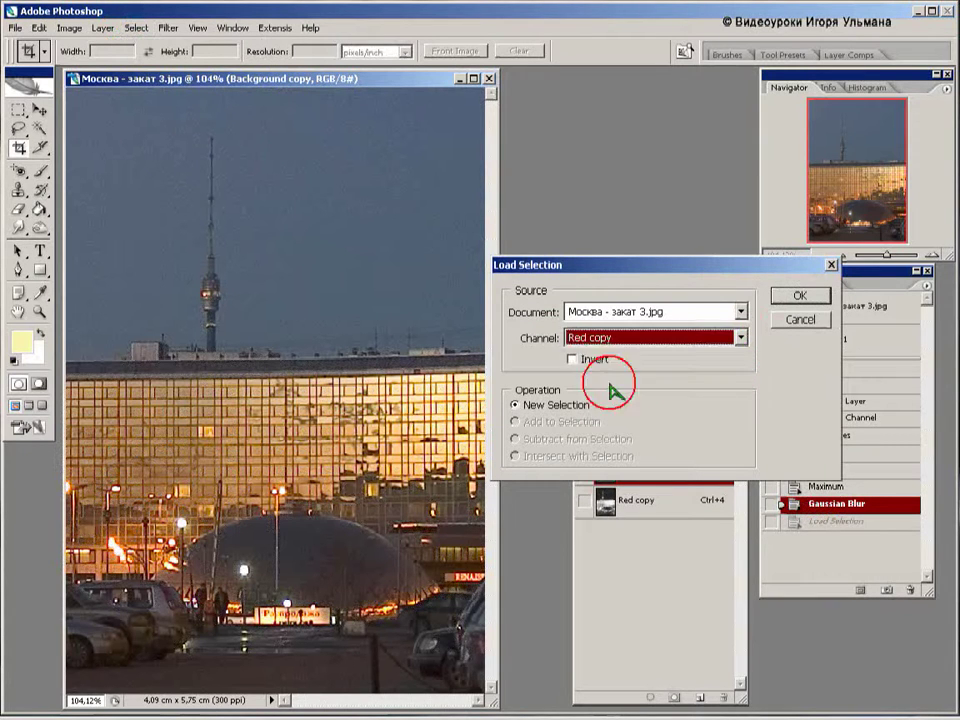
pyautogui.click(797, 300)
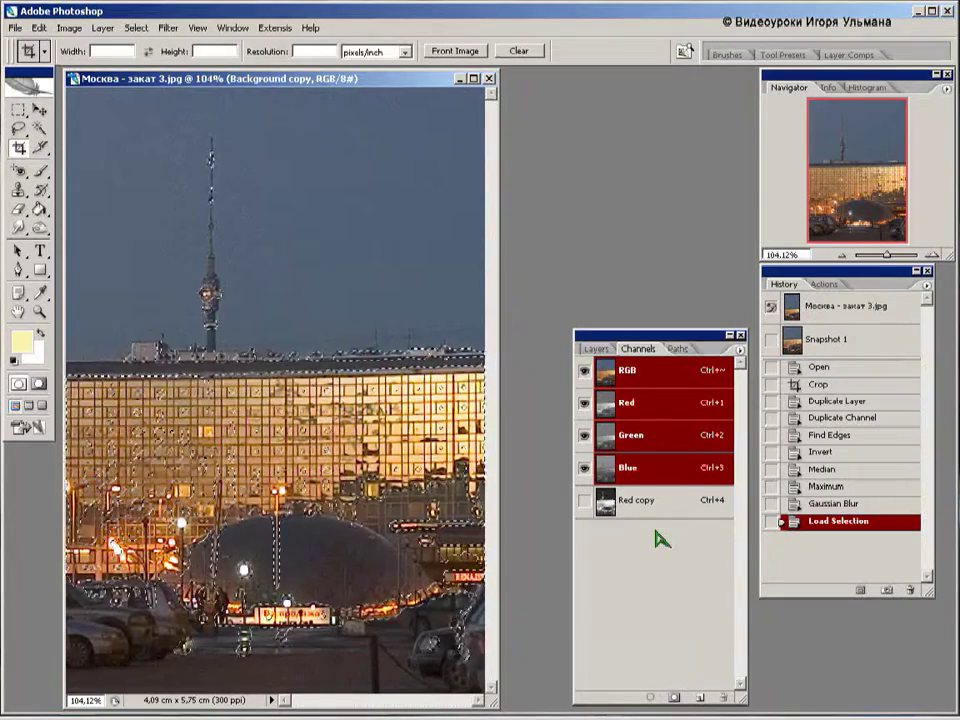
# Apply Unsharp Mask (91%, radius 1.1, threshold 0) through the selection, deselect, then revert to Crop
pyautogui.click(167, 30)
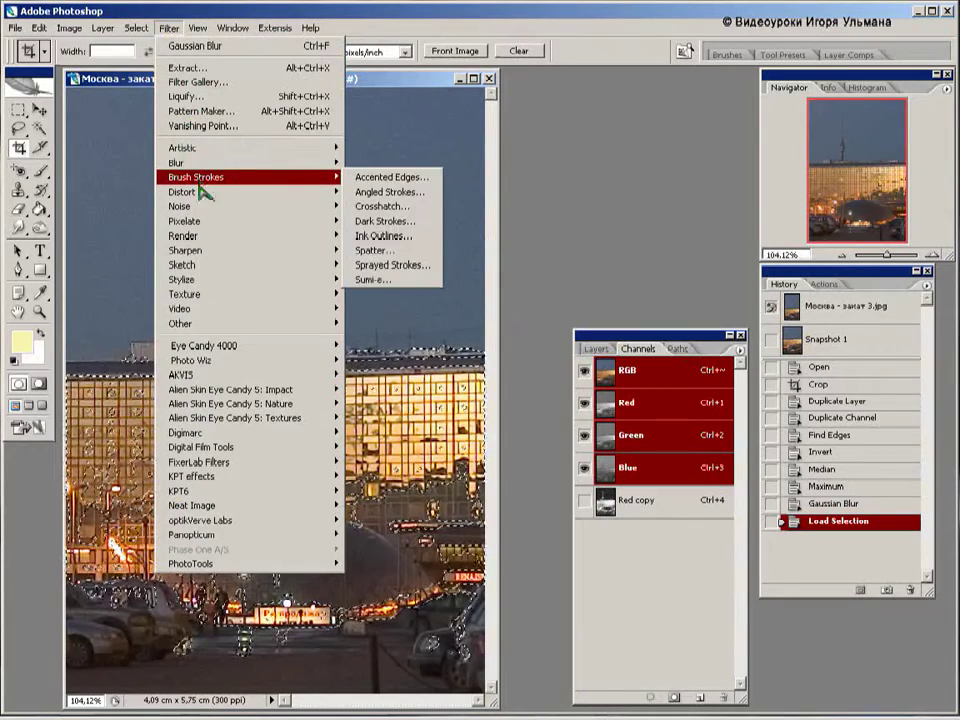
pyautogui.moveTo(250, 250)
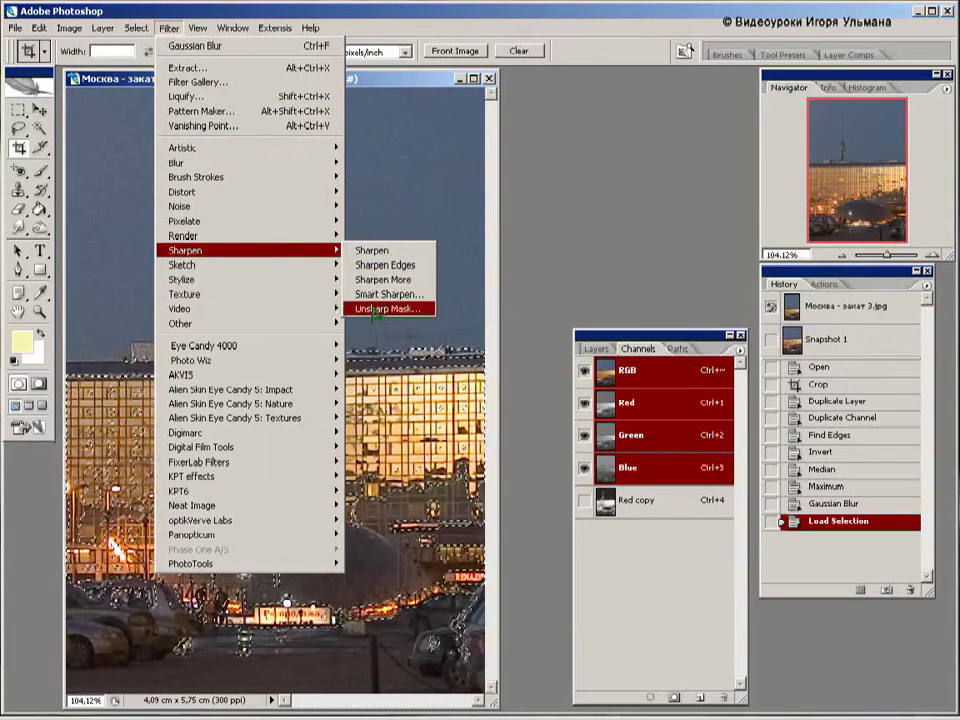
pyautogui.click(372, 310)
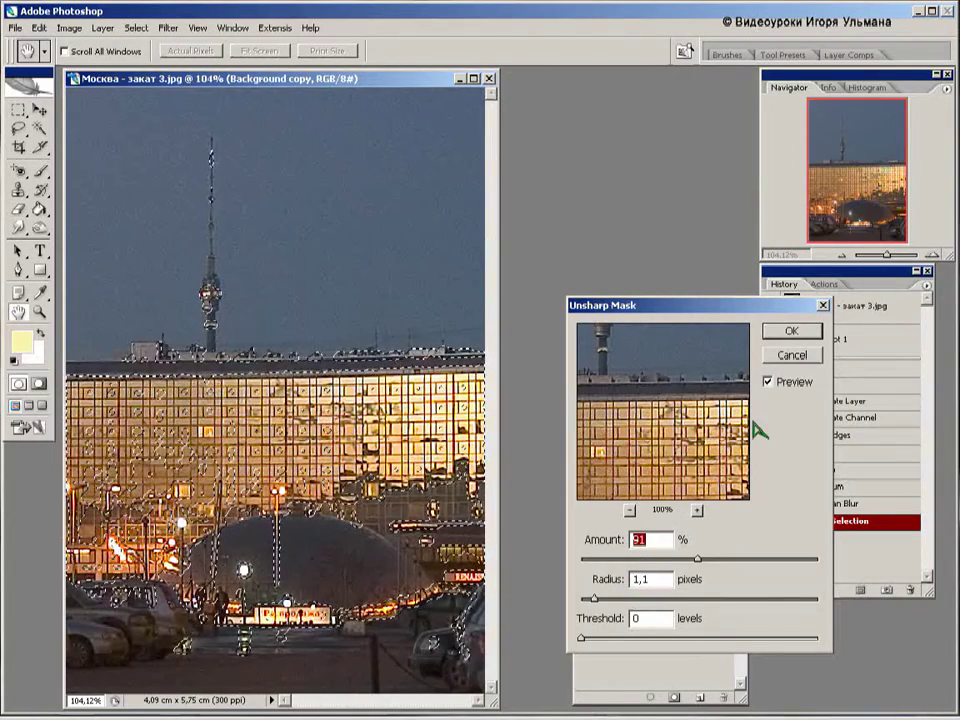
pyautogui.click(792, 331)
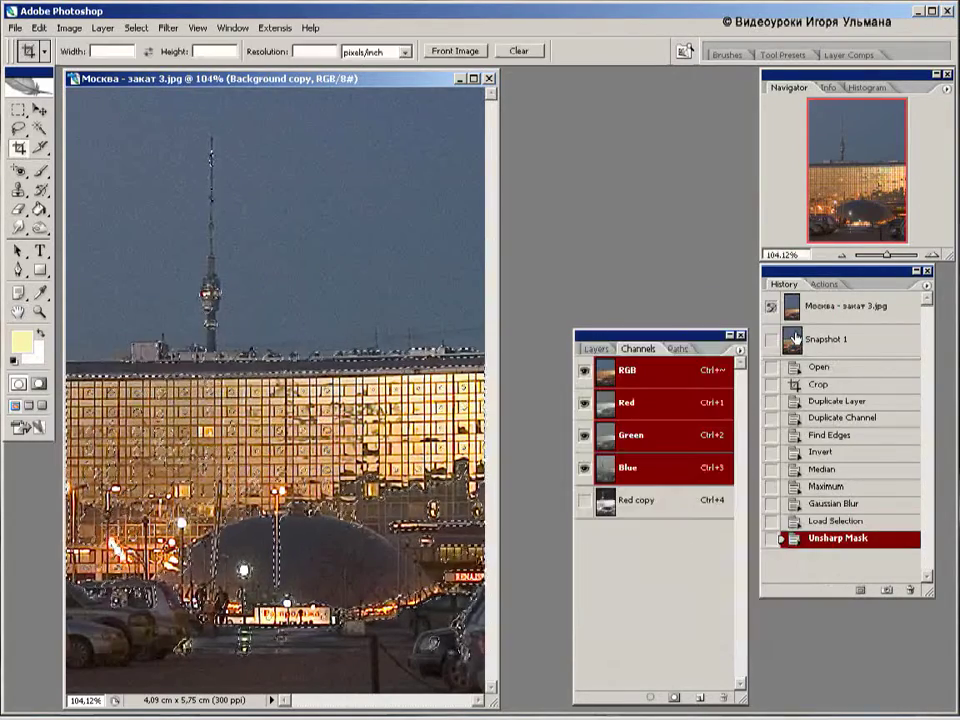
pyautogui.hotkey('ctrl', 'd')
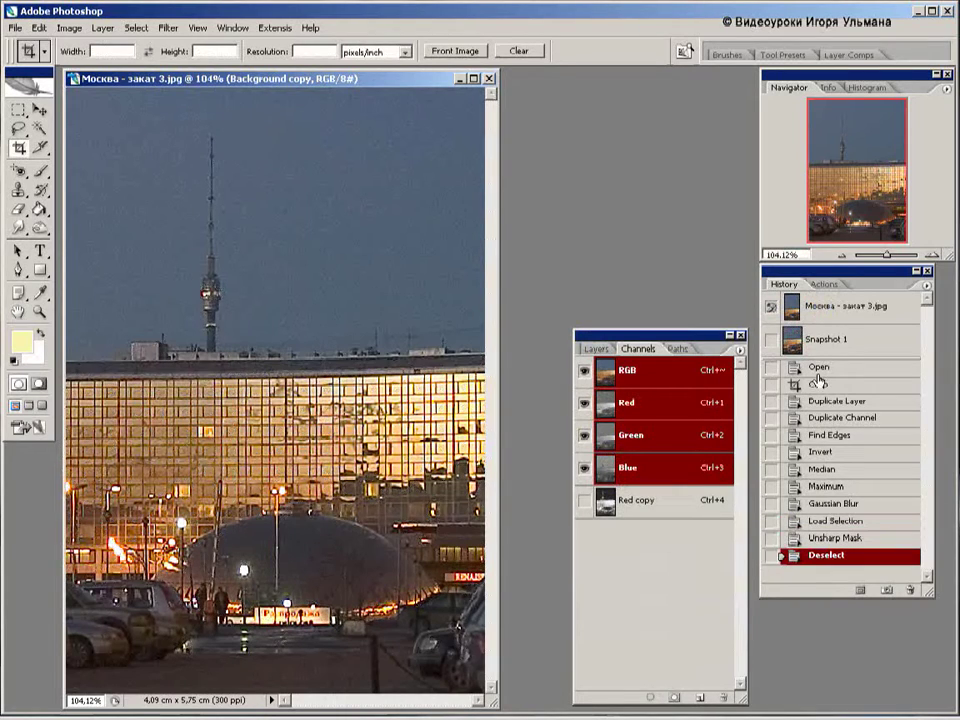
pyautogui.click(818, 388)
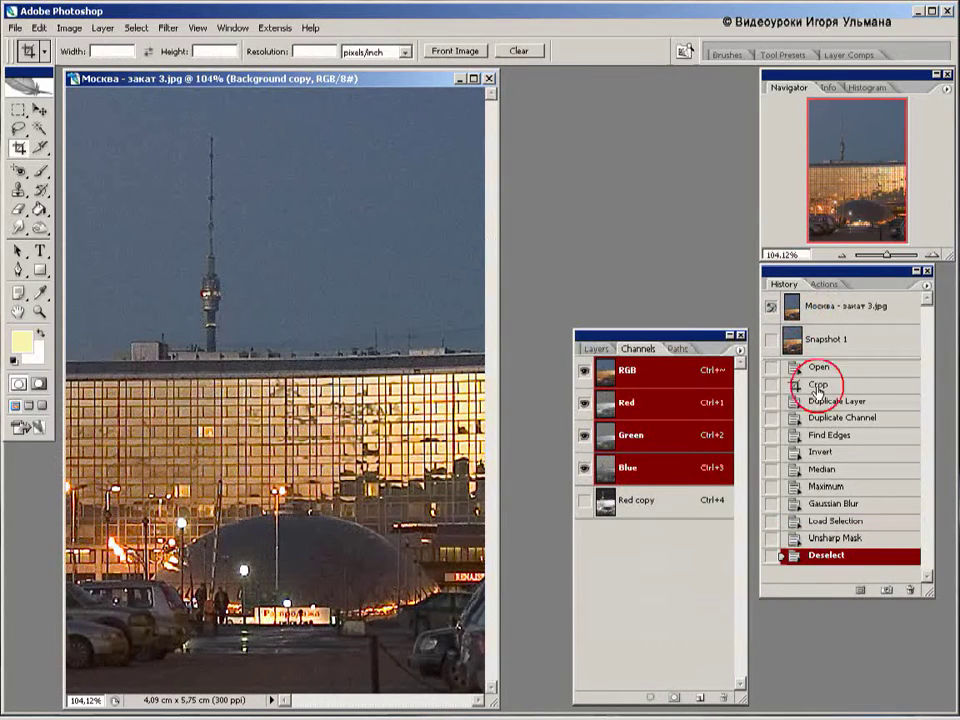
# Return to the latest Deselect state and save it as Snapshot 2
pyautogui.click(818, 558)
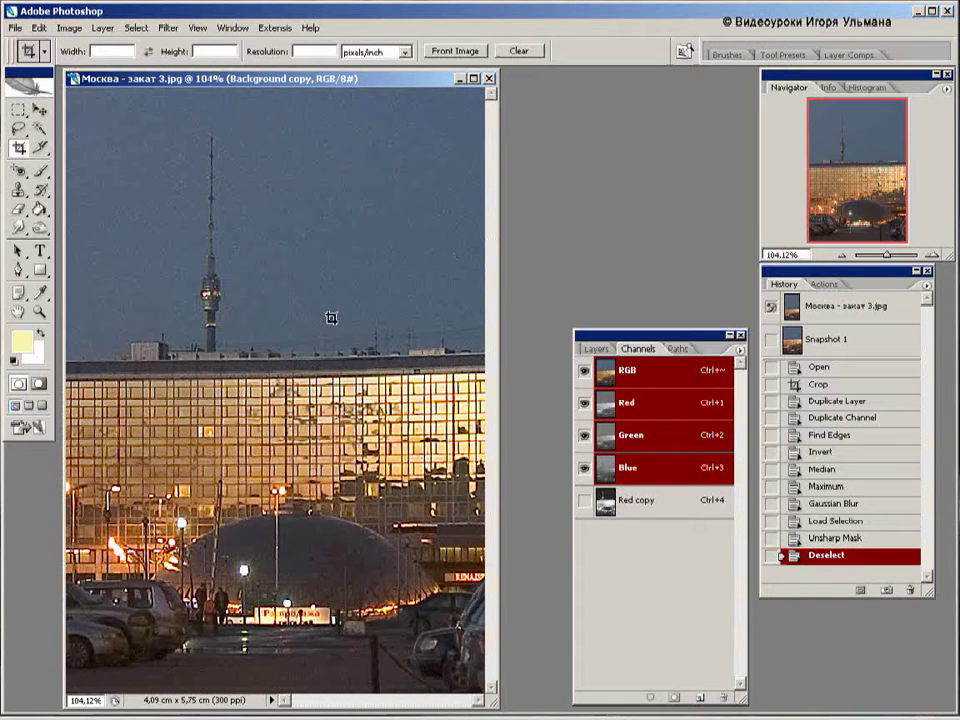
pyautogui.click(887, 594)
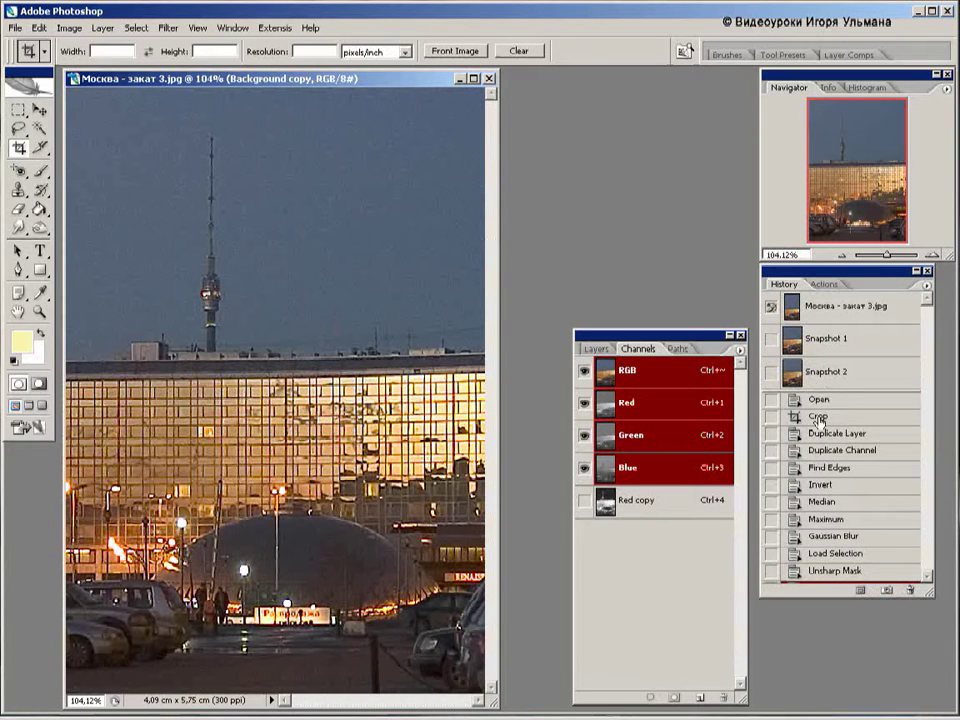
# From the Crop state, reapply Unsharp Mask to the whole image and compare it with Snapshot 2
pyautogui.click(818, 419)
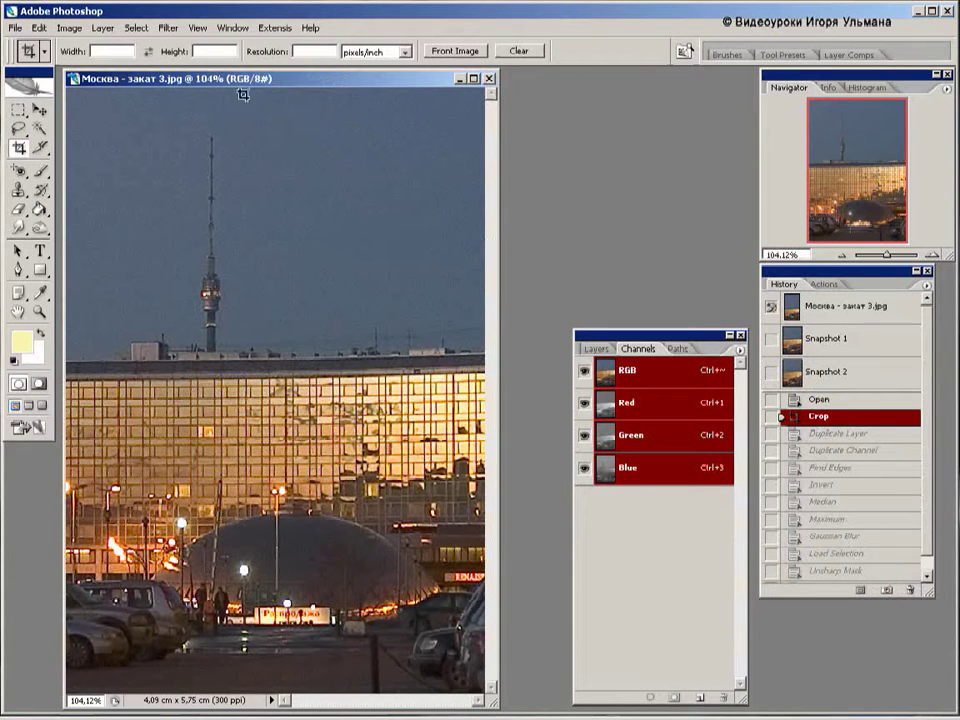
pyautogui.click(167, 28)
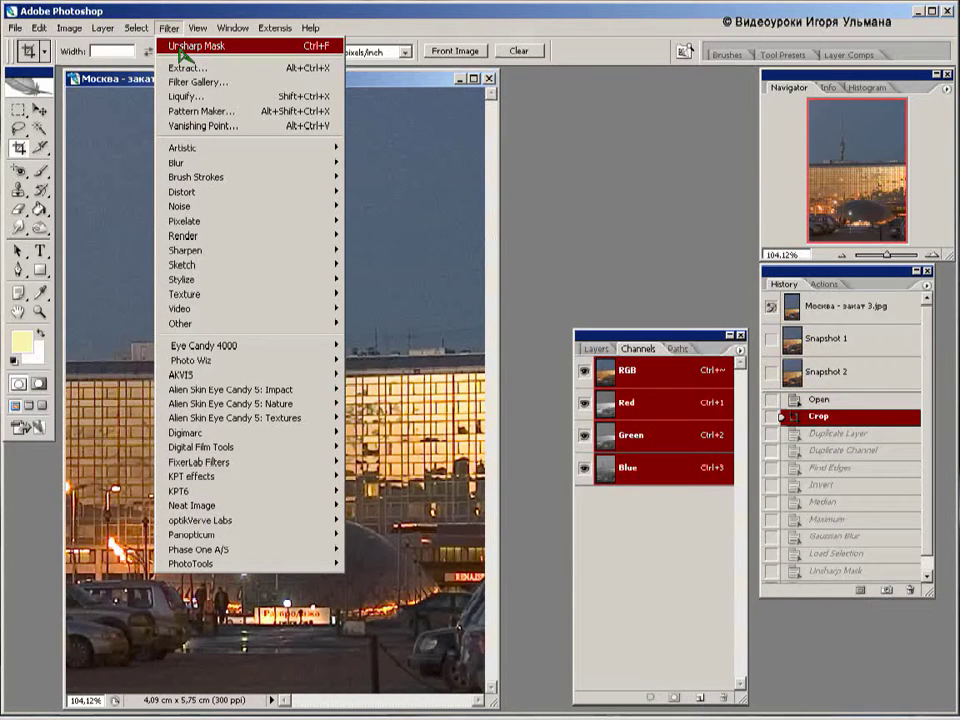
pyautogui.click(184, 47)
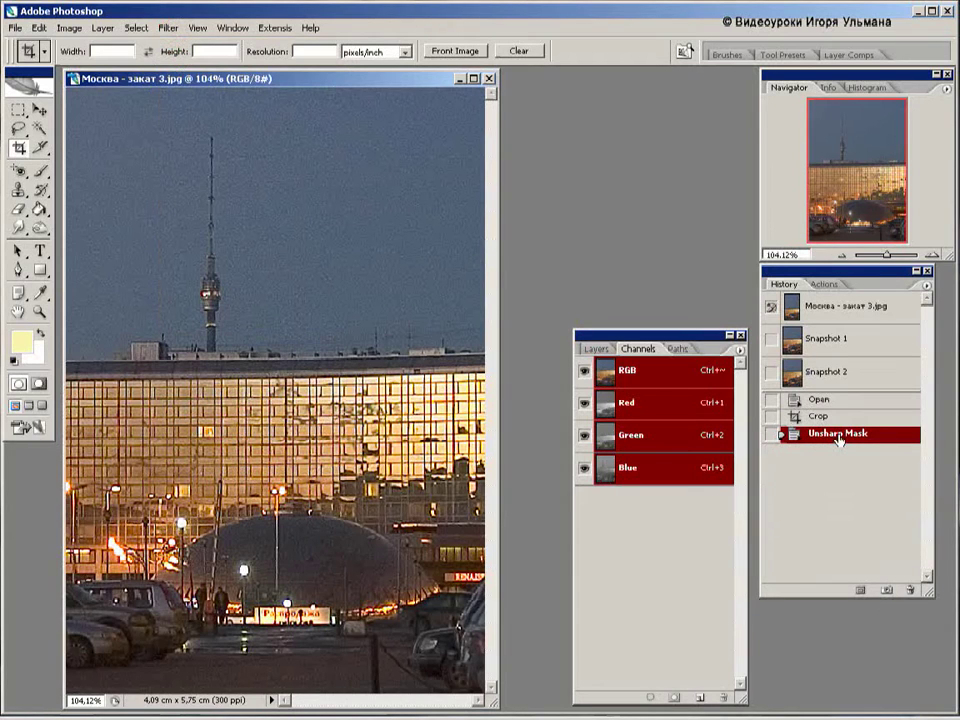
pyautogui.click(828, 375)
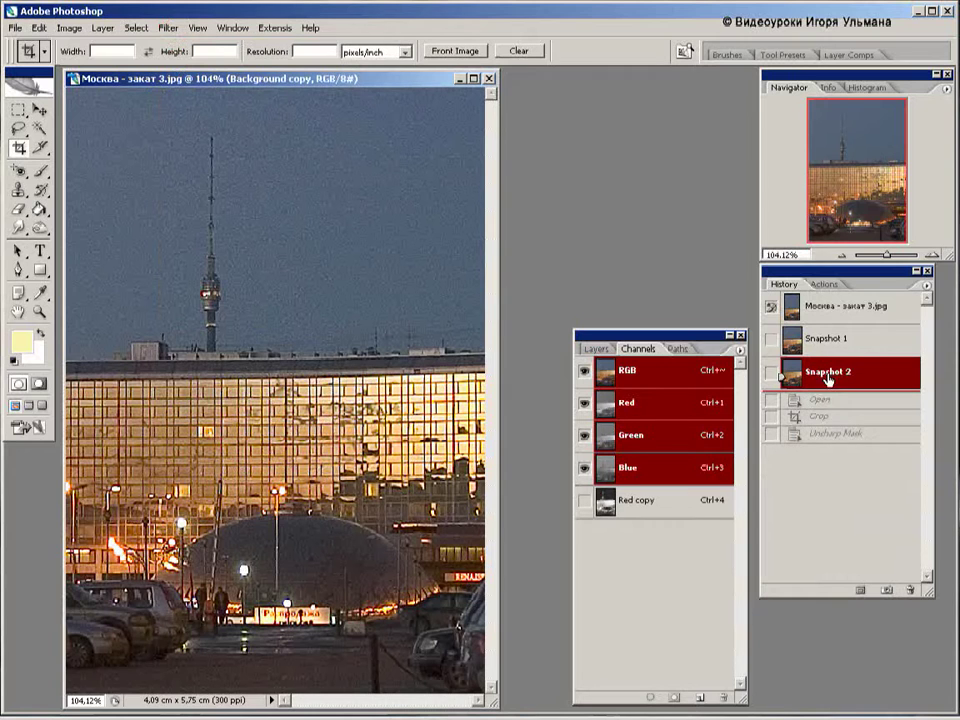
pyautogui.click(829, 434)
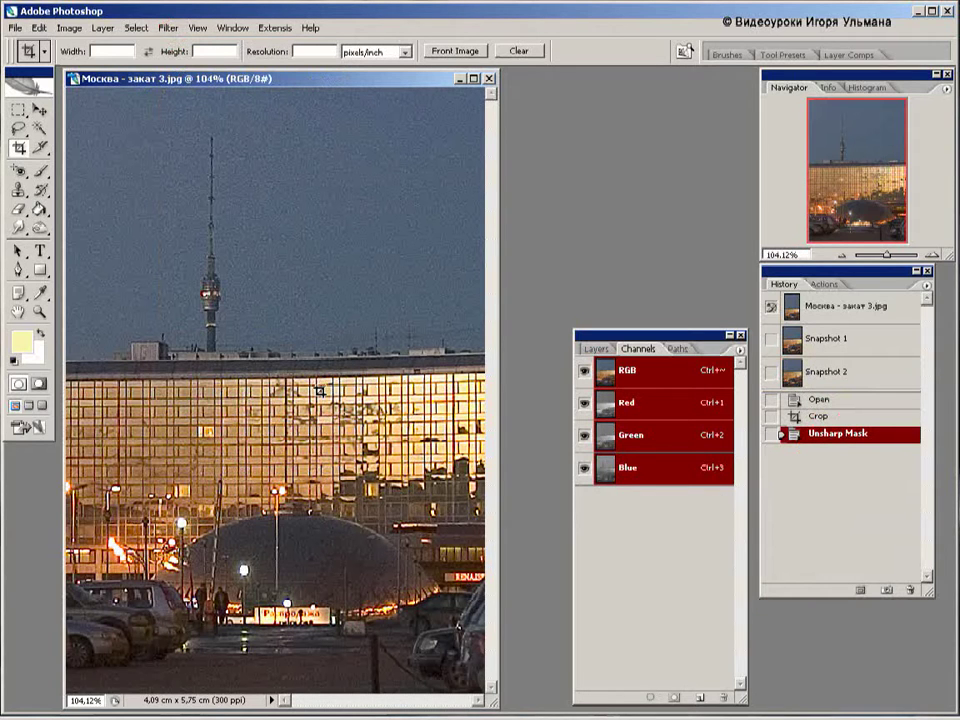